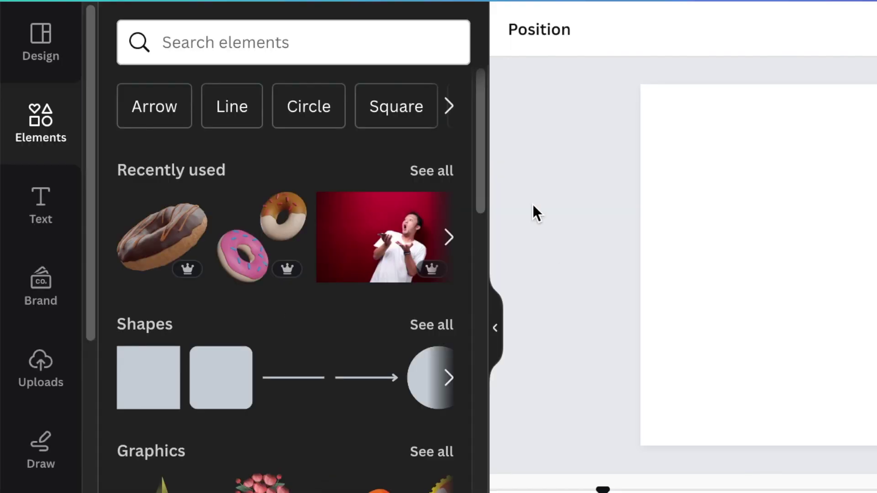
Step: Search elements for 'shocked phone', clear the search, and show all Recently used elements
click(191, 45)
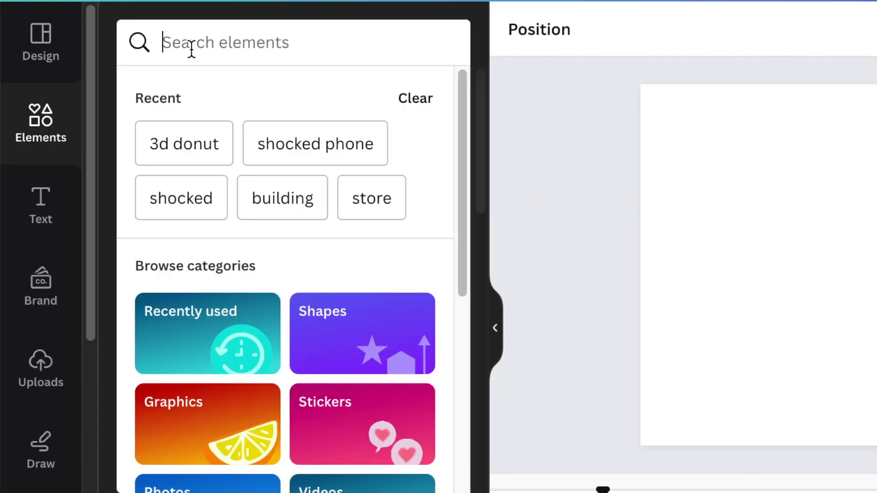
click(283, 154)
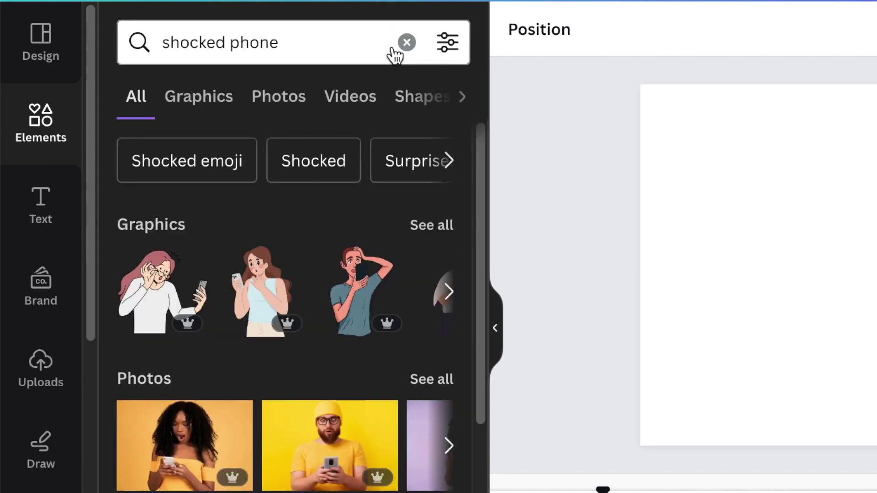
click(406, 42)
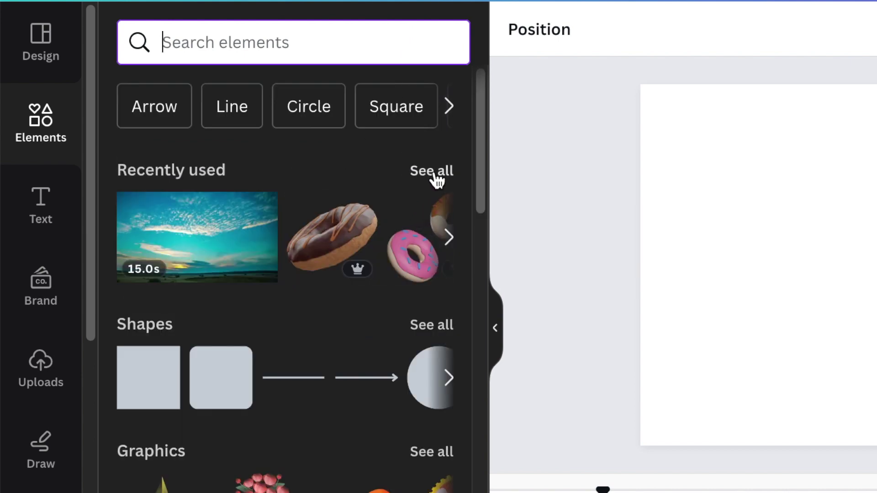
click(432, 174)
Step: Add the red shocked-man photo and enlarge it beyond the page, with the man inside
click(372, 292)
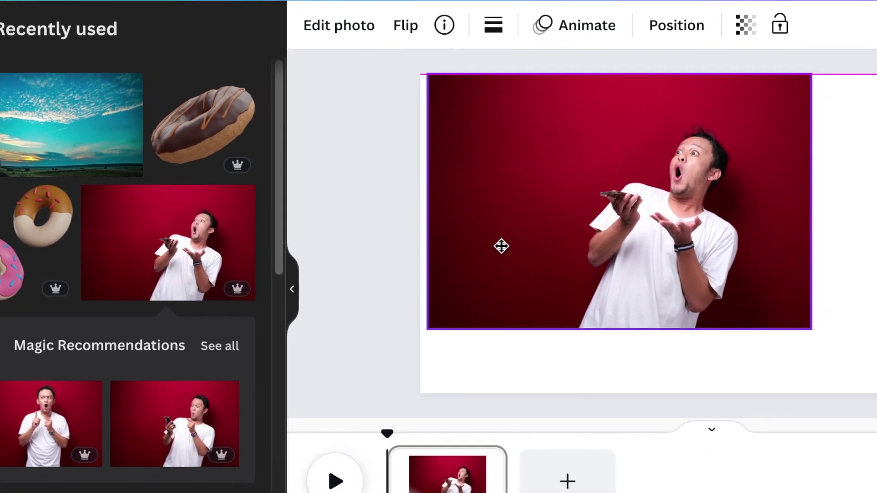
drag(502, 247, 498, 246)
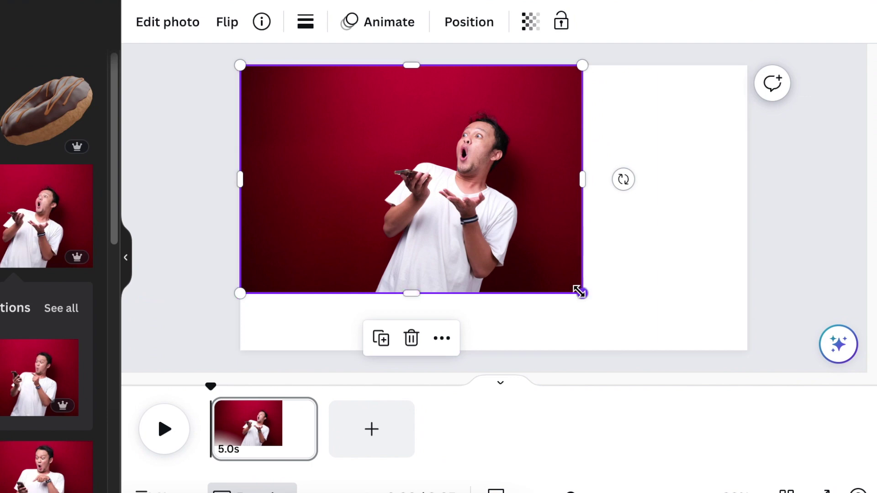
drag(579, 291, 875, 492)
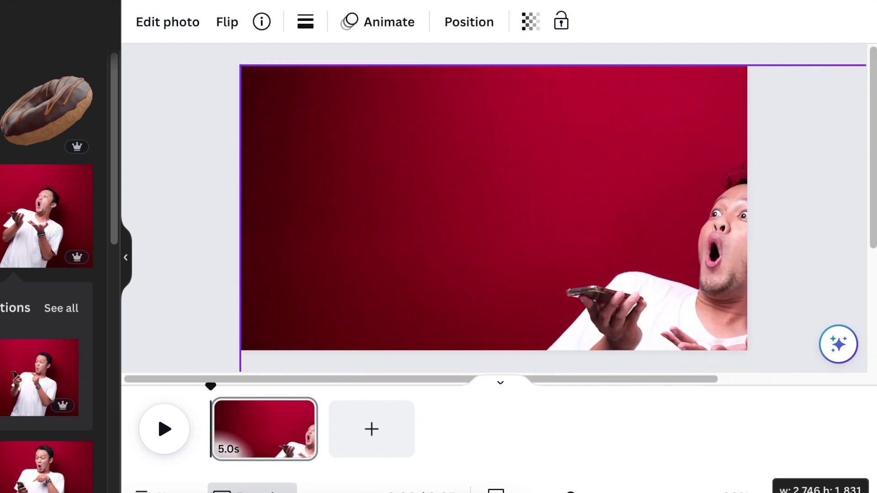
drag(674, 270, 553, 179)
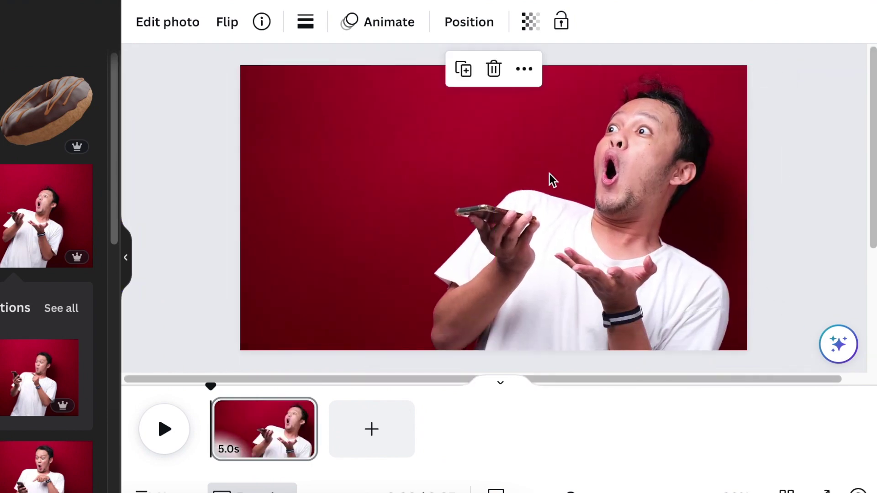
key(ctrl+minus)
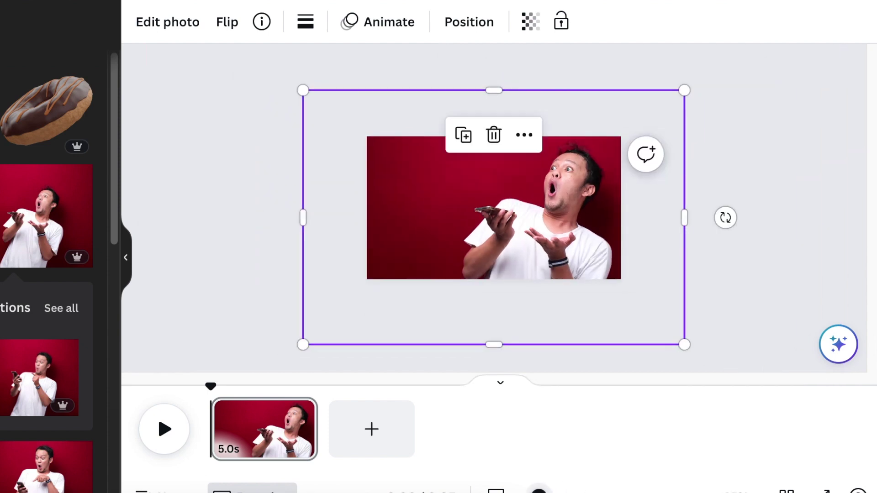
Step: Crop the photo's edges so it fits the design page exactly
drag(489, 346, 492, 279)
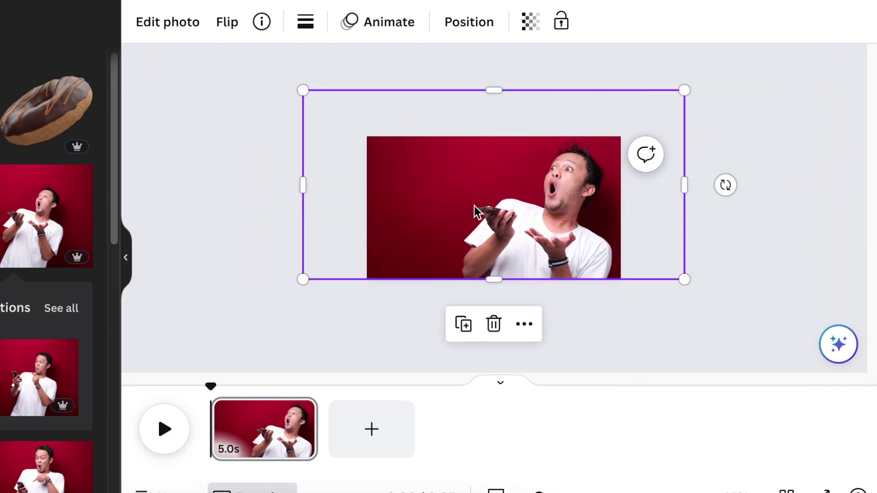
drag(302, 89, 294, 85)
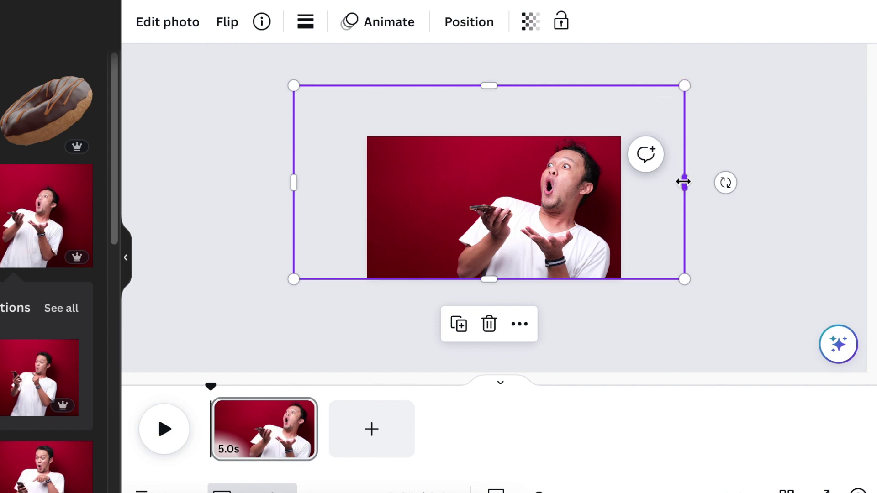
drag(684, 182, 621, 182)
drag(457, 85, 457, 136)
drag(290, 206, 367, 208)
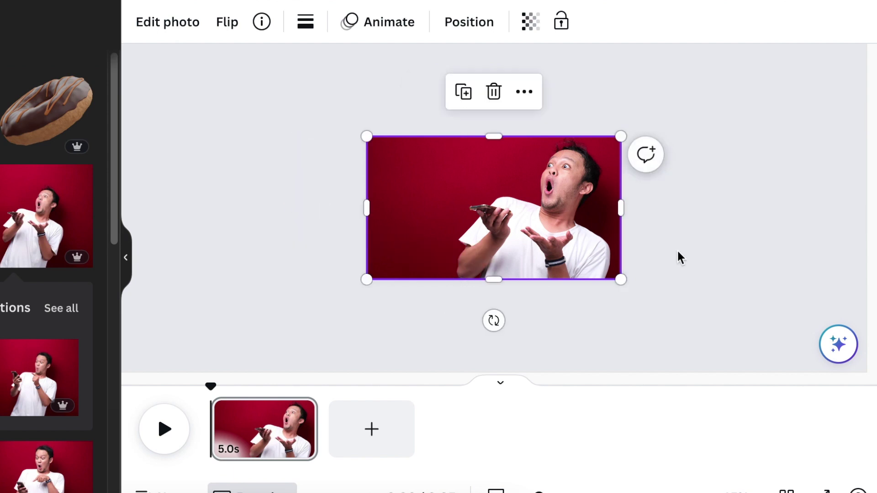
click(685, 260)
Step: Duplicate the photo and move the copy to the right of the original
click(401, 188)
click(466, 93)
drag(458, 220, 666, 210)
click(295, 216)
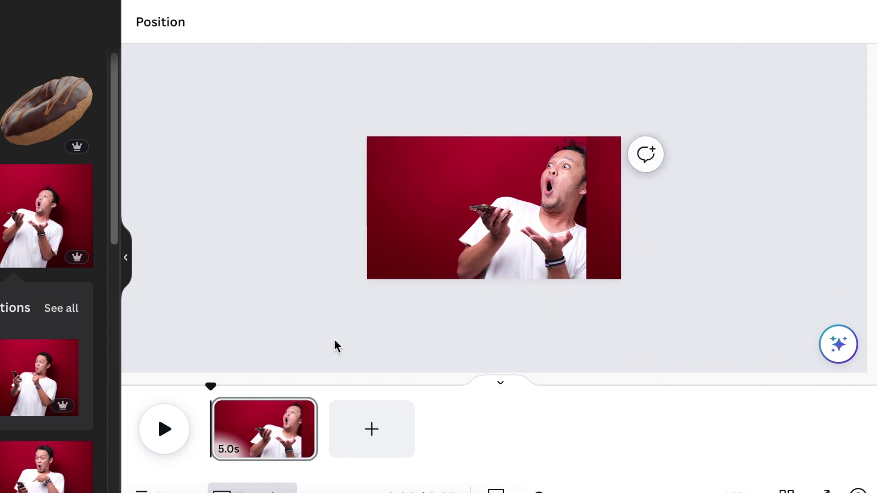
Step: Reselect the photo and bring up the element search's recent searches
click(443, 225)
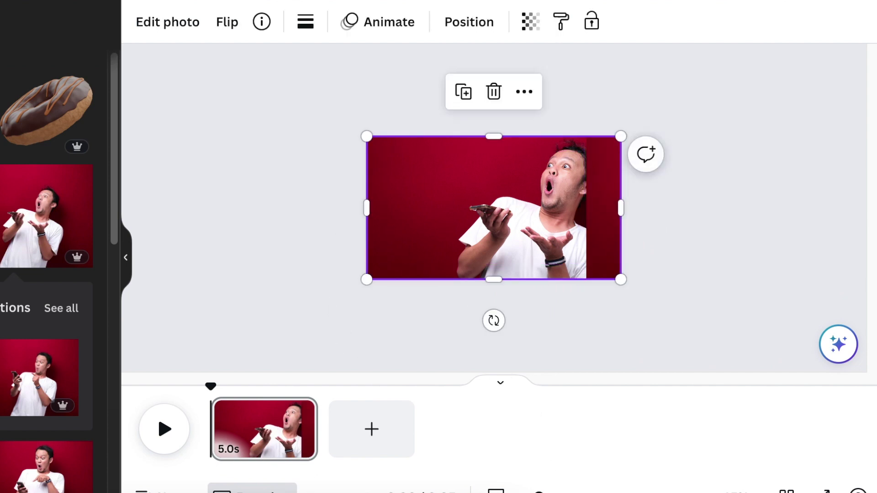
scroll(631, 254, up, 3)
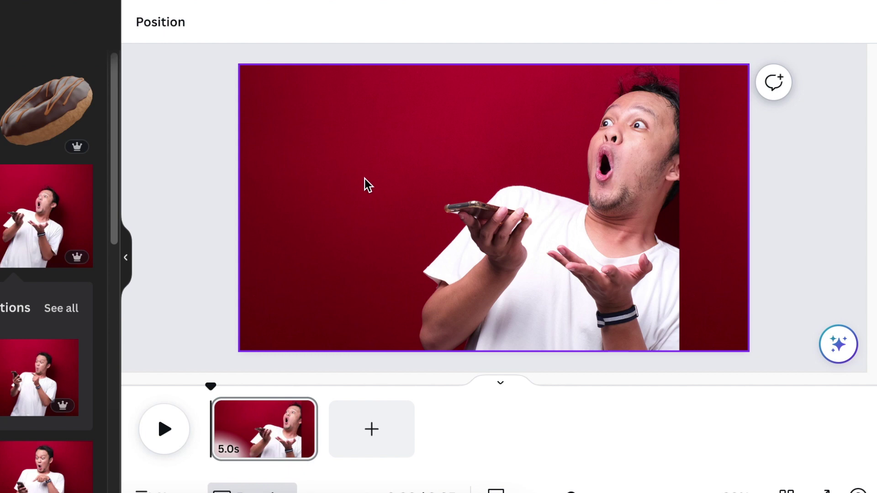
mouse_move(86, 192)
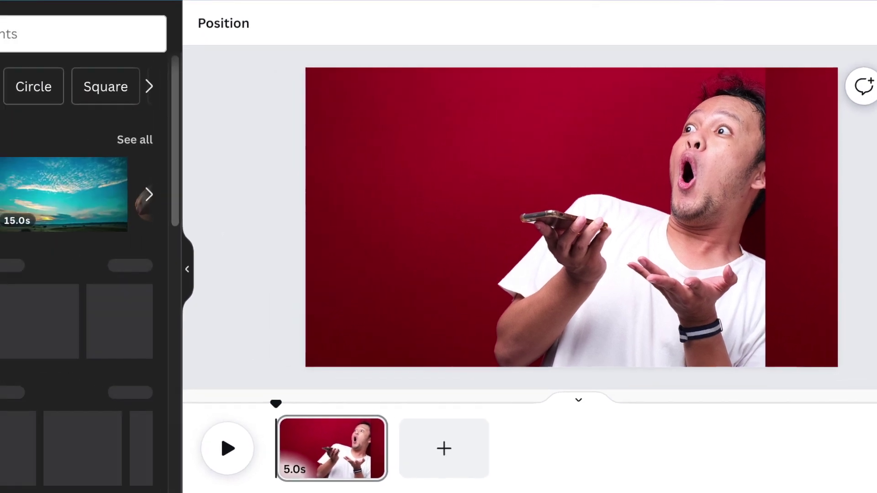
click(5, 34)
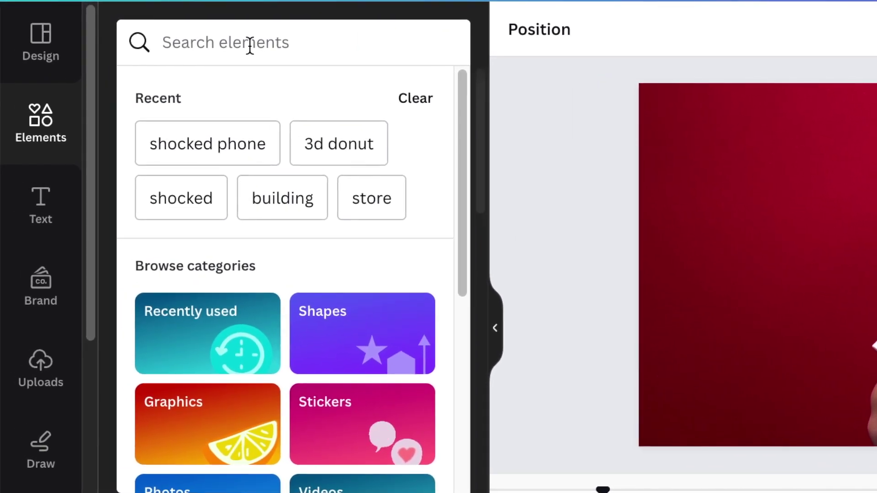
Step: Search elements for '3d donut' and show all donut graphics
text(3d)
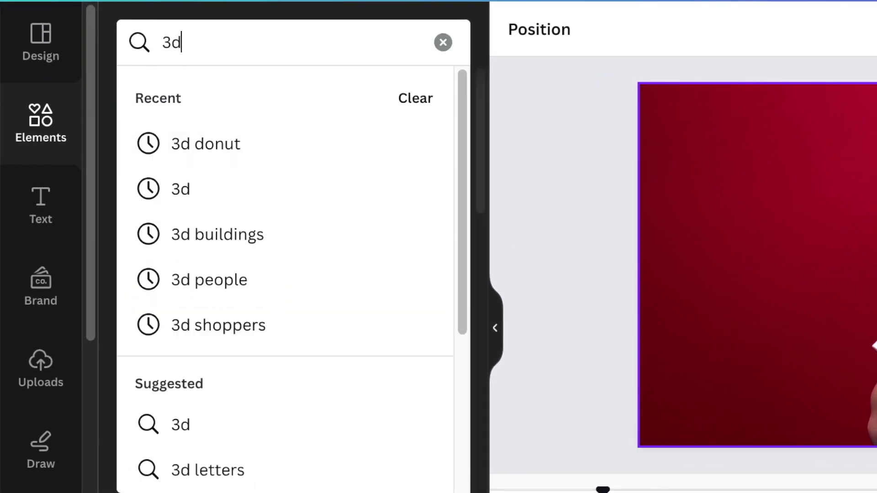
click(249, 153)
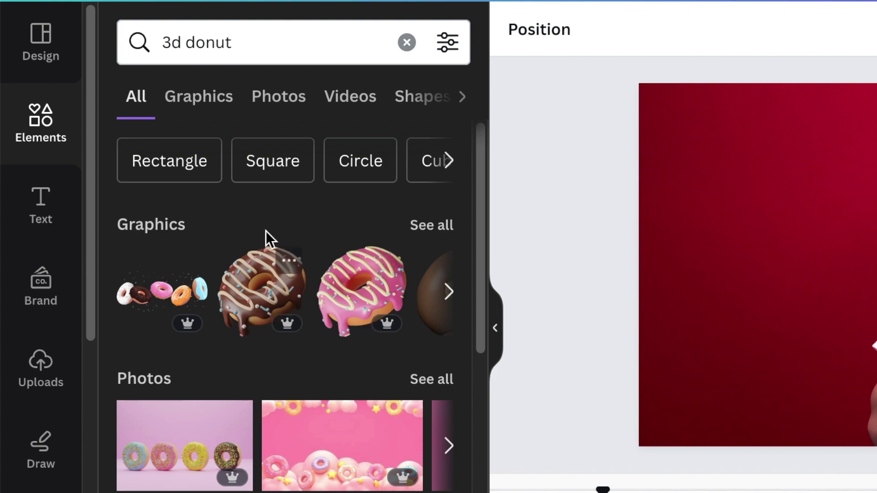
click(429, 234)
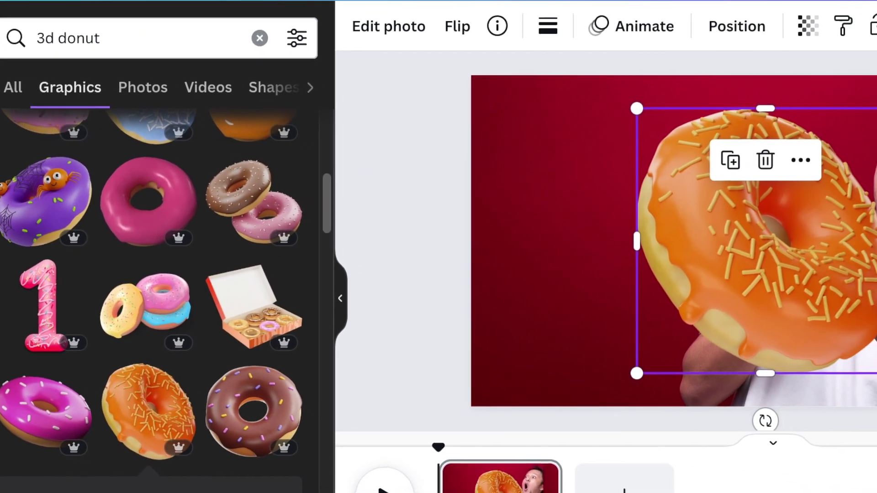
Step: Shrink the orange sprinkled donut to a small size and place it on the man's hand
drag(876, 126, 812, 236)
drag(561, 206, 522, 243)
drag(437, 231, 437, 231)
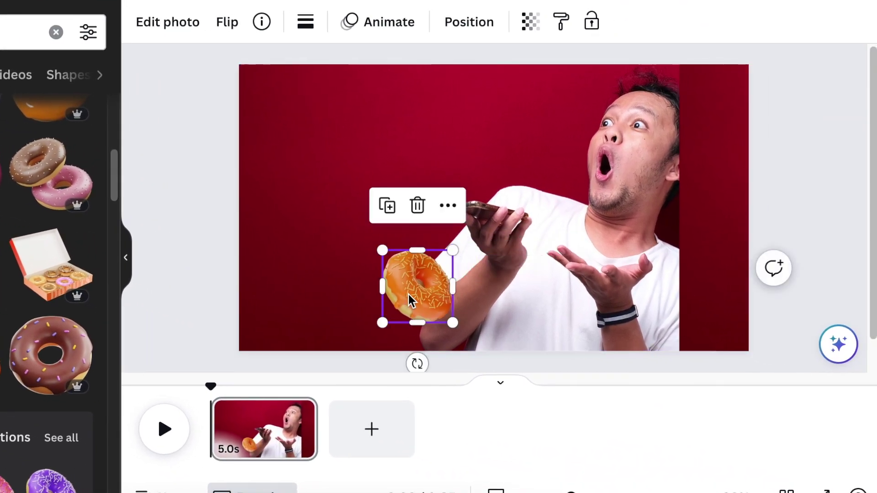
drag(409, 296, 479, 252)
drag(453, 281, 484, 257)
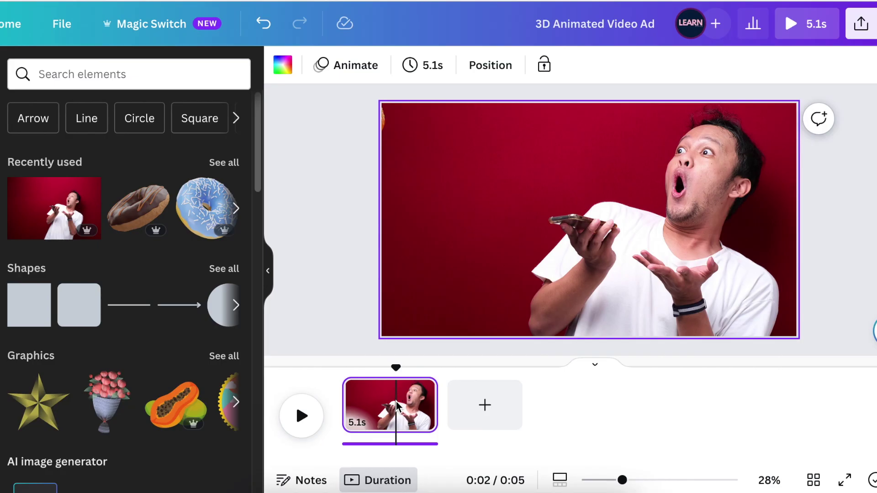
right_click(397, 406)
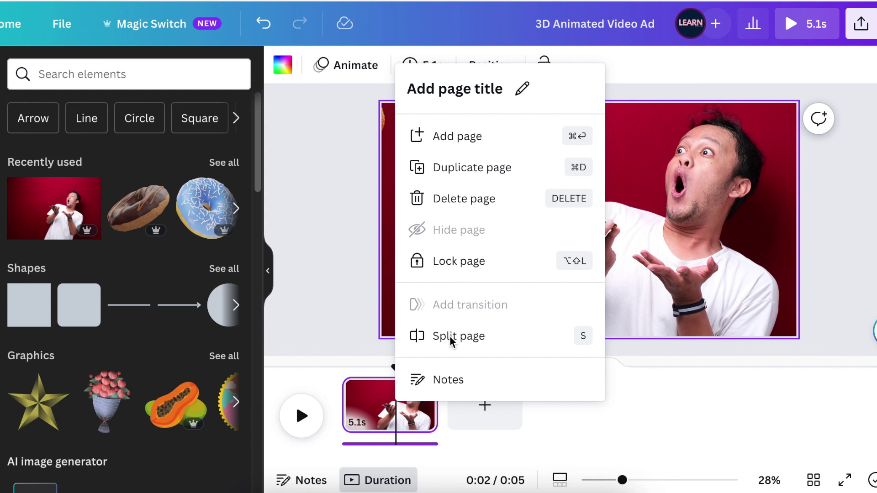
Step: Split the page at the playhead and place a small blue donut in the man's hand
click(451, 342)
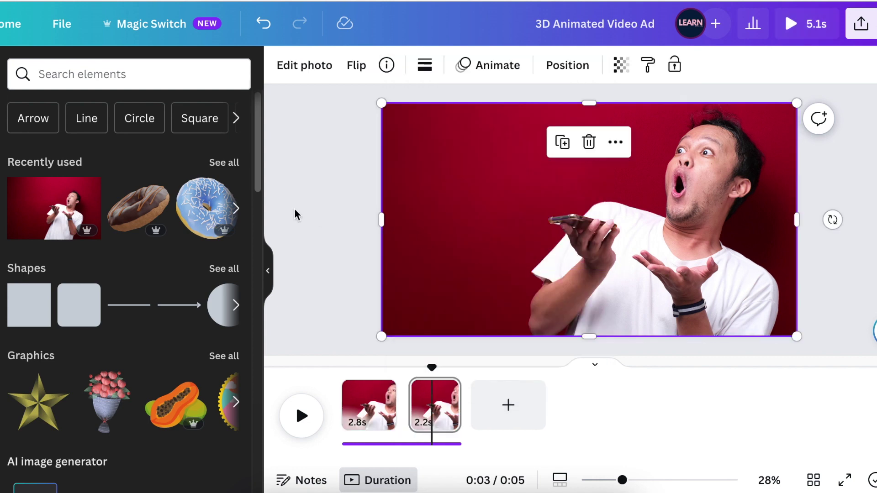
click(203, 219)
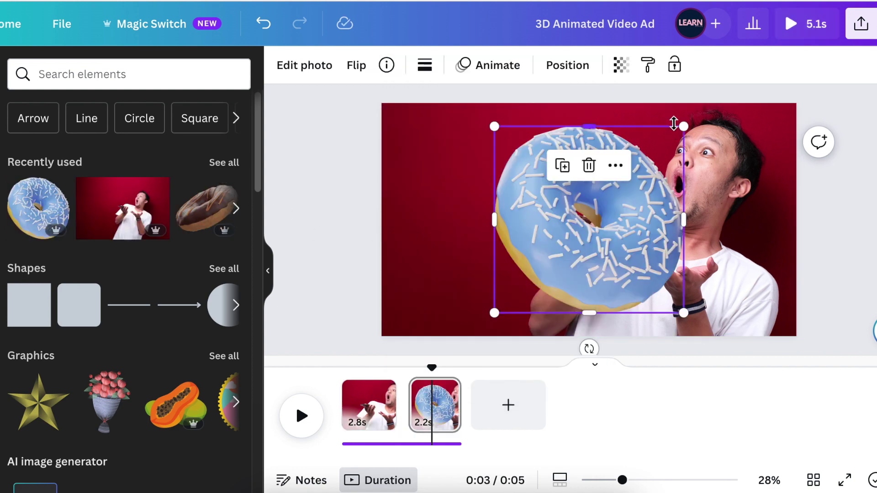
drag(674, 123, 543, 262)
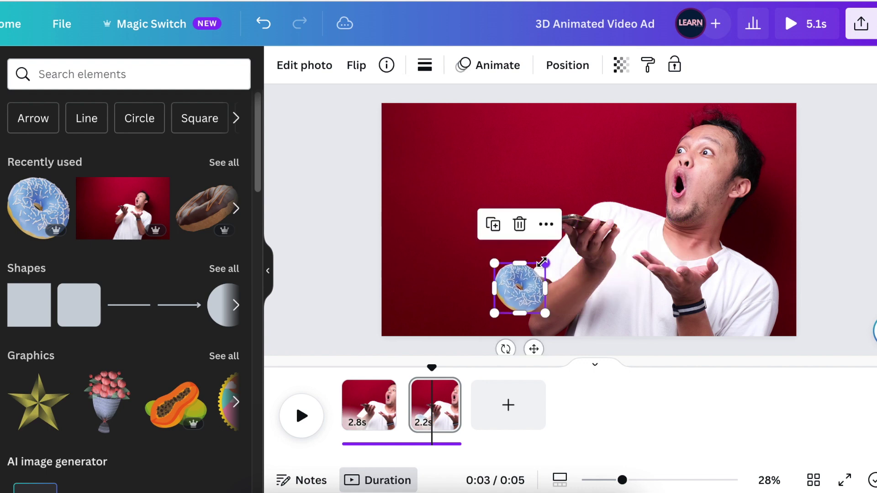
drag(519, 293, 587, 254)
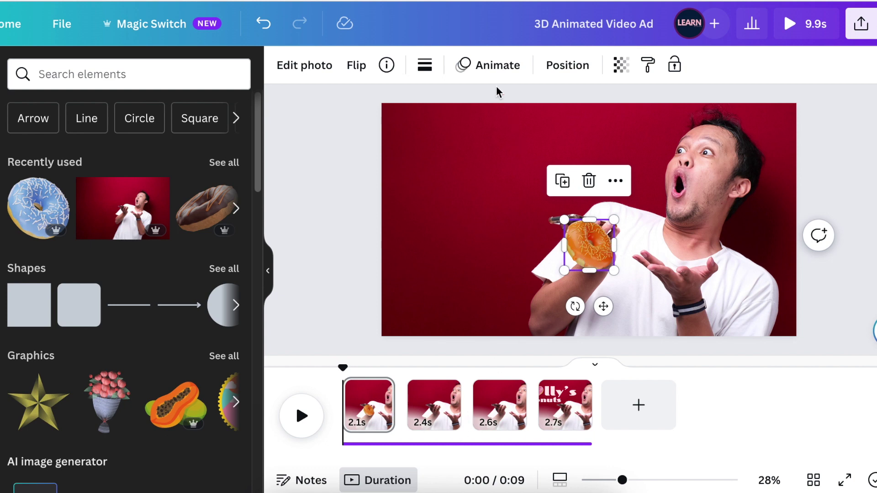
click(495, 69)
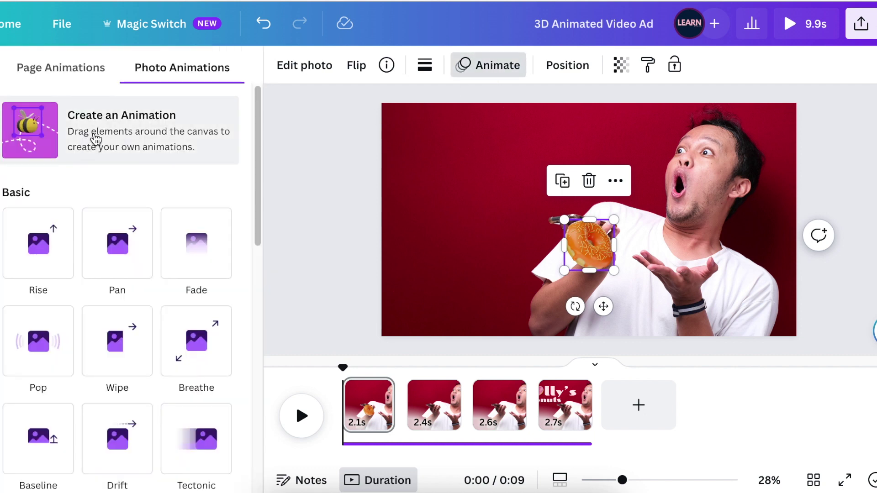
Step: Animate the donut along a custom path up and left, at about one-third speed, smooth and oriented to path
click(94, 137)
mouse_move(582, 248)
mouse_down()
mouse_move(621, 208)
mouse_move(578, 169)
mouse_move(521, 201)
mouse_move(447, 179)
mouse_move(372, 290)
mouse_move(440, 127)
mouse_move(358, 113)
mouse_up()
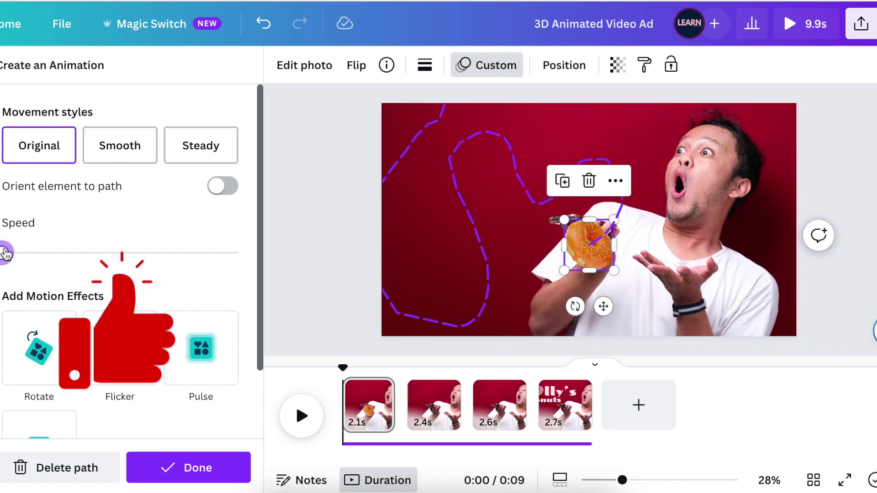
drag(6, 254, 79, 254)
click(110, 148)
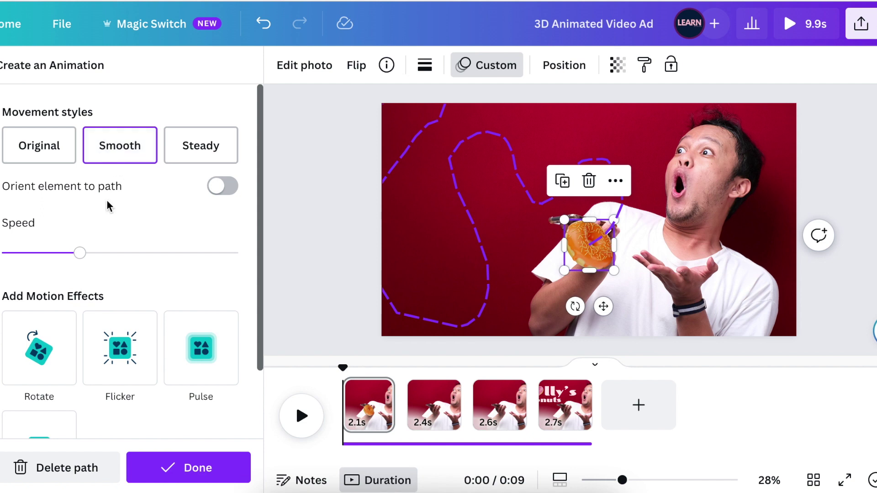
click(224, 190)
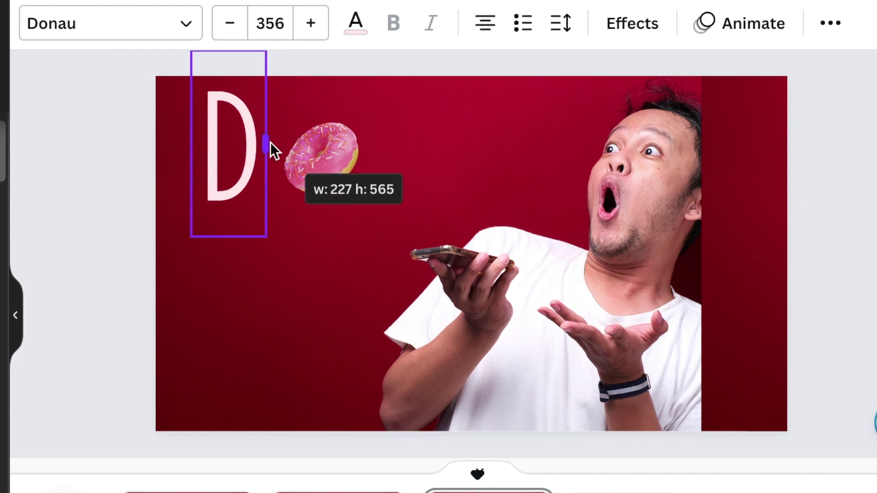
Step: Enlarge the DOLLY title letters, select the whole word and resize its text box
drag(270, 146, 364, 164)
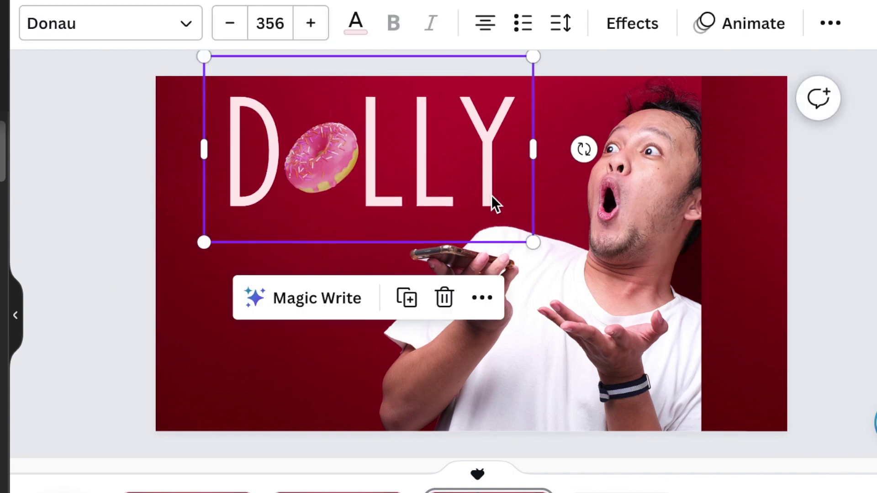
click(495, 203)
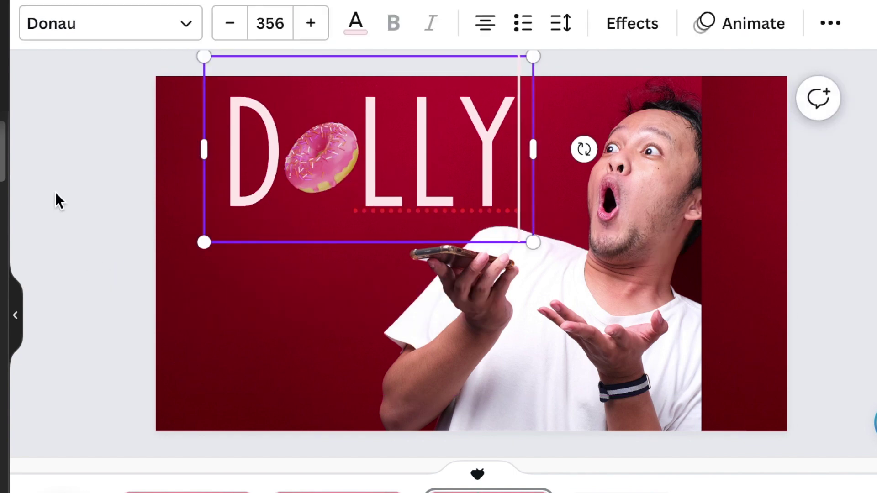
key(ctrl+a)
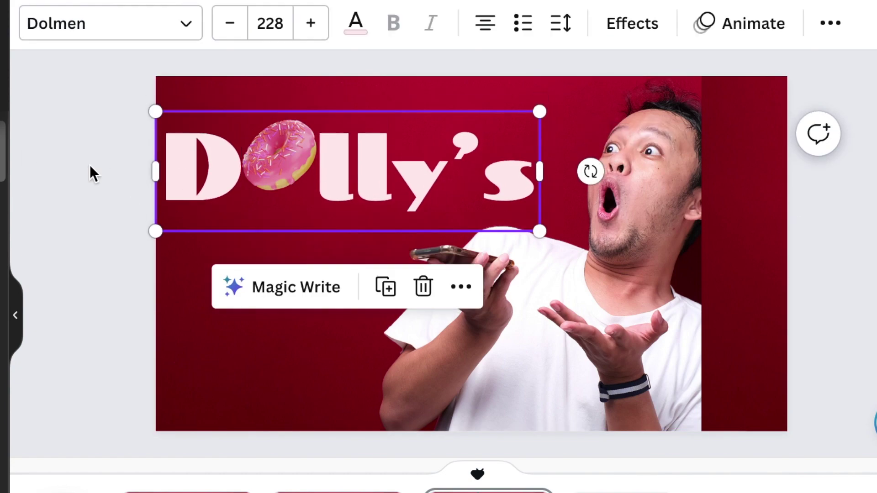
drag(539, 172, 546, 246)
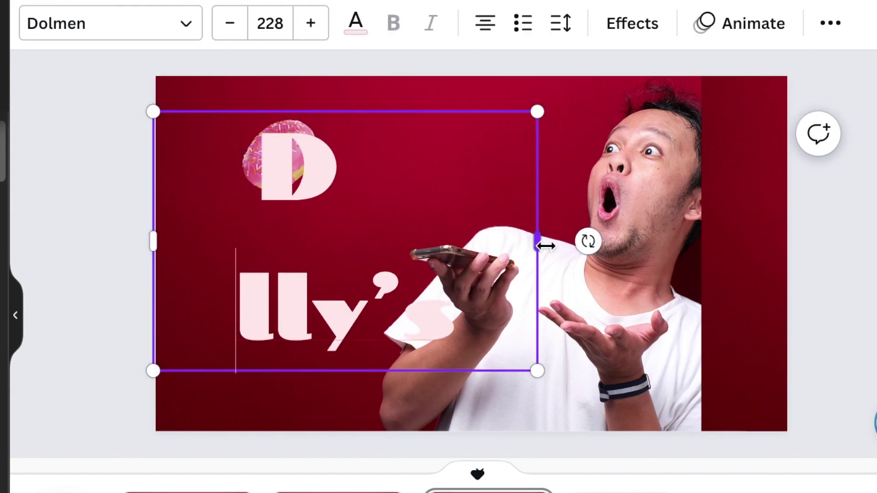
Step: Duplicate the title for a second 'Donuts' line and preview the Dolly's Donuts page
click(561, 22)
click(390, 276)
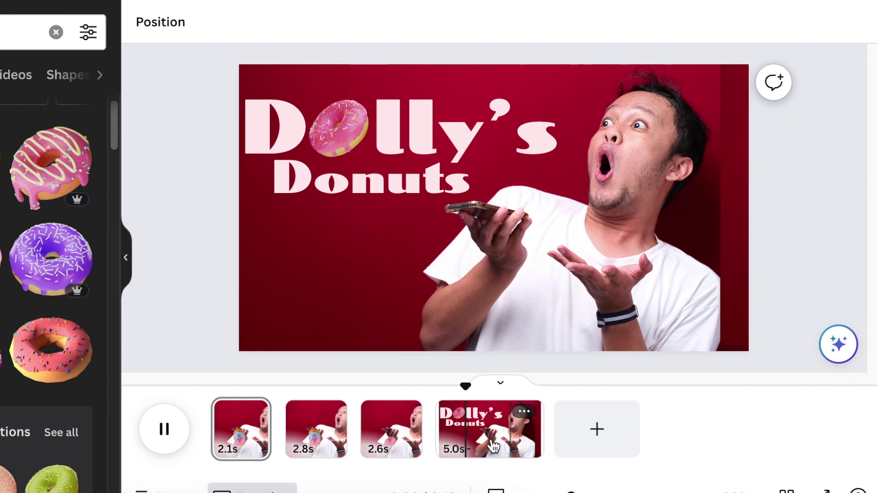
click(400, 334)
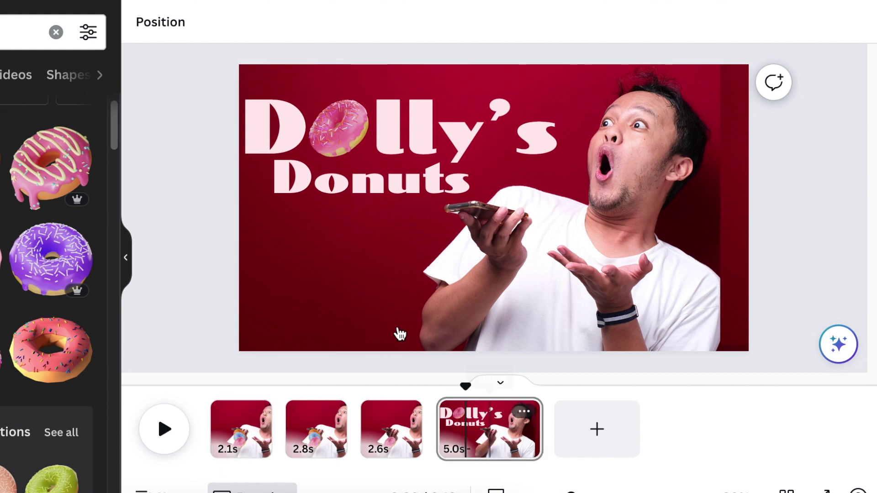
click(275, 130)
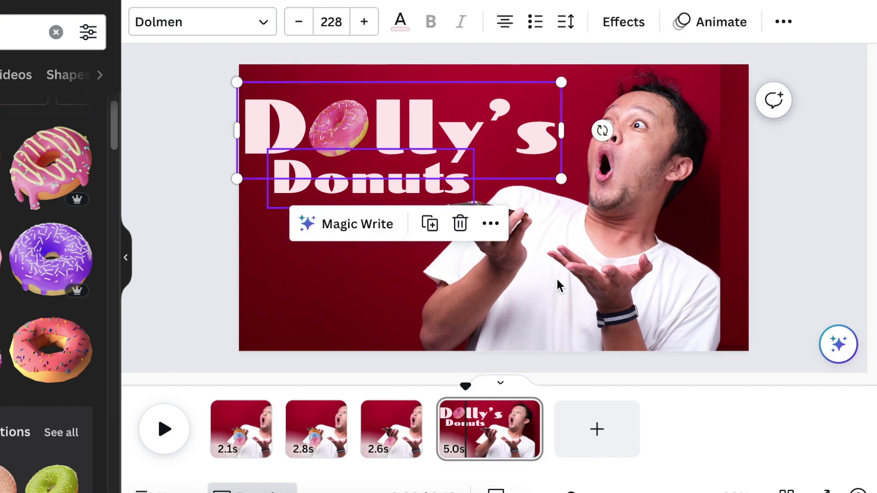
click(434, 142)
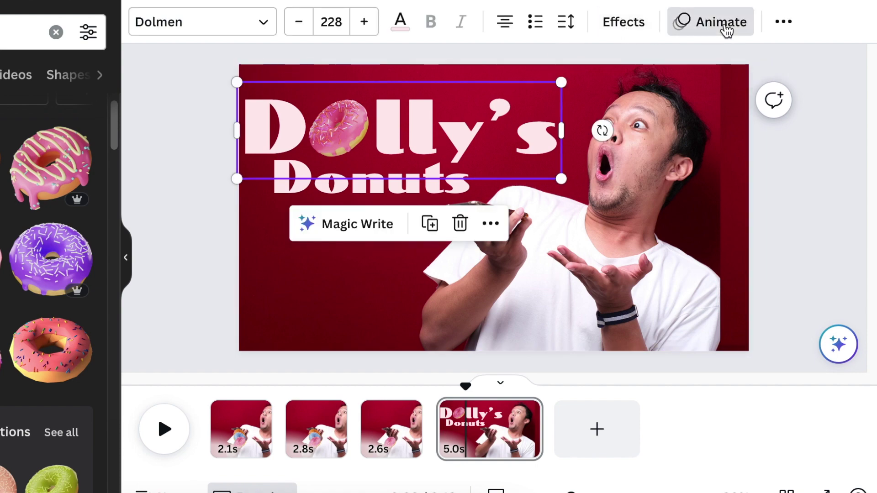
Step: Give the title the Bounce text animation on enter
click(725, 30)
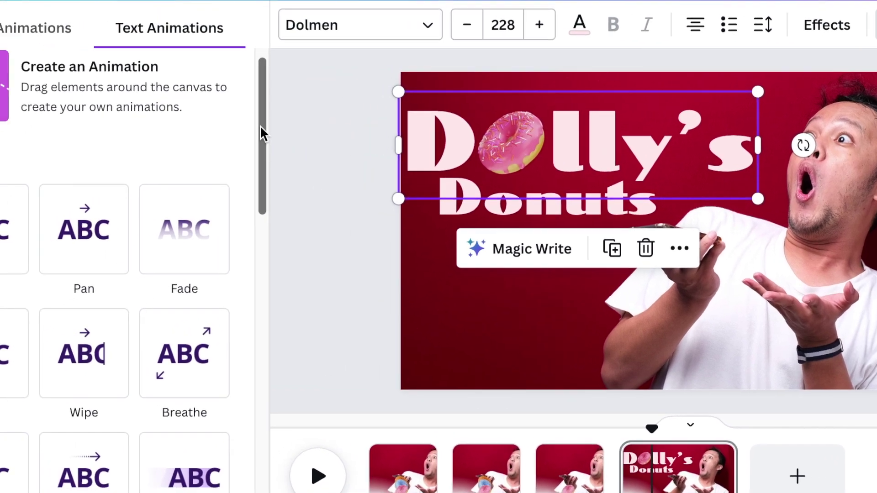
drag(260, 126, 261, 163)
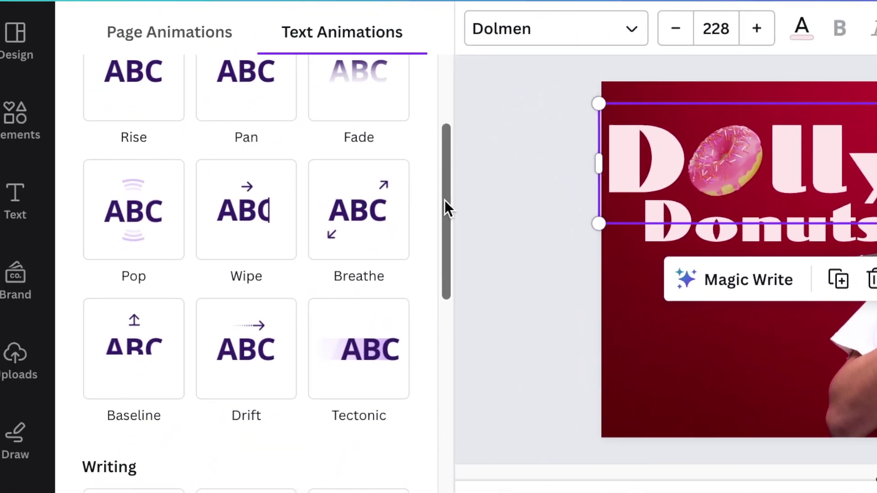
scroll(445, 208, down, 8)
click(130, 427)
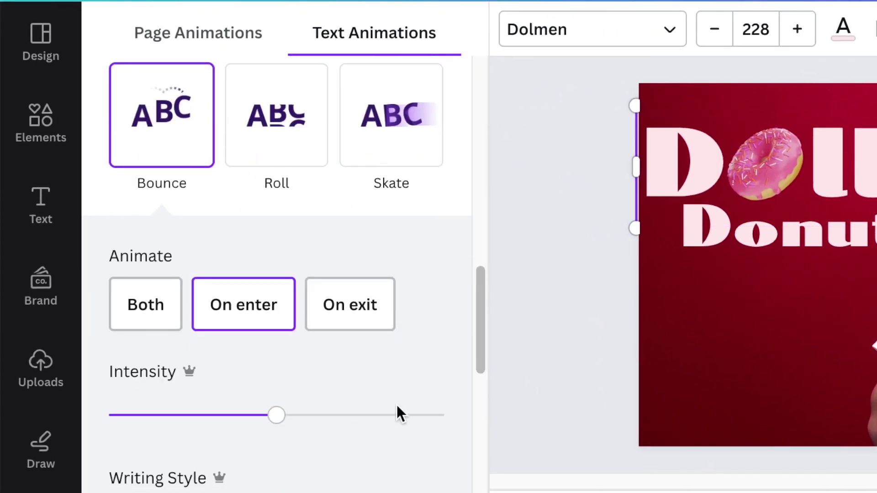
Step: Trim the final title page in the timeline to 2.7 seconds
click(784, 249)
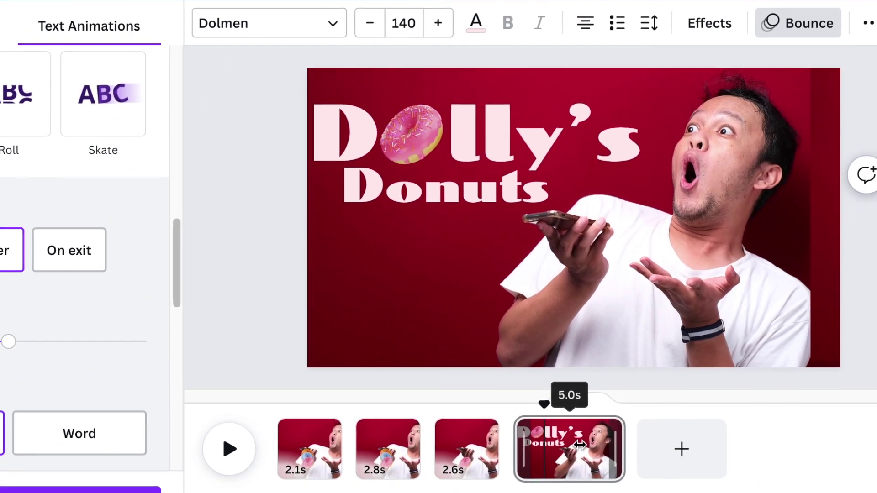
drag(789, 483, 728, 485)
drag(485, 425, 493, 425)
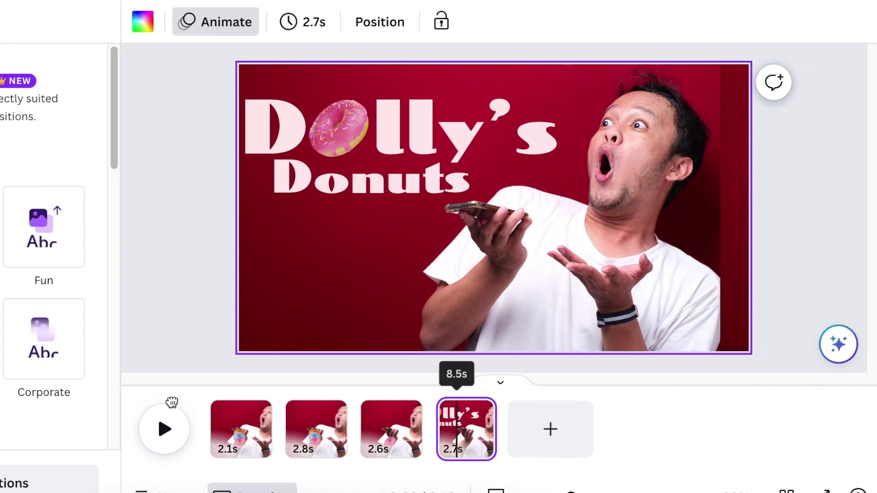
click(162, 432)
click(160, 433)
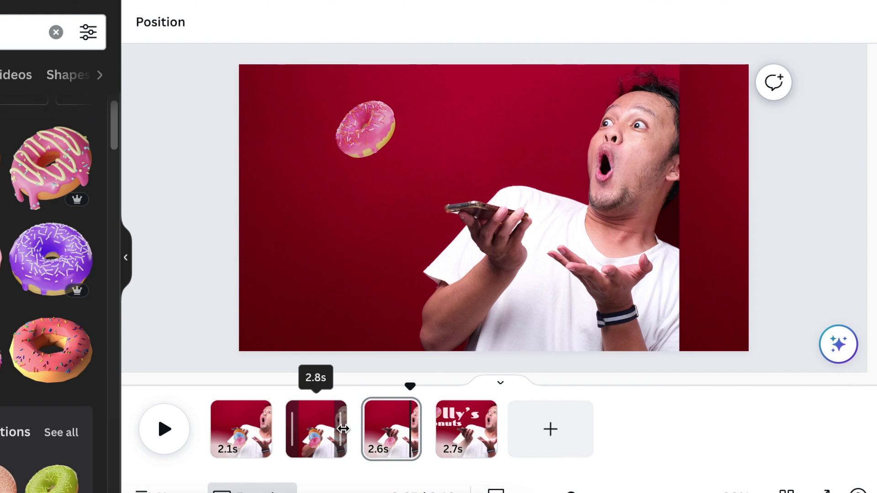
drag(341, 429, 337, 429)
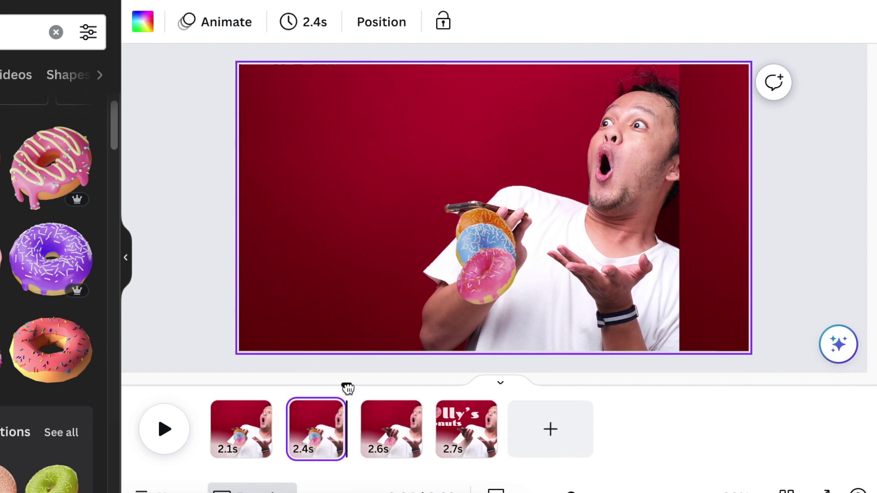
click(170, 432)
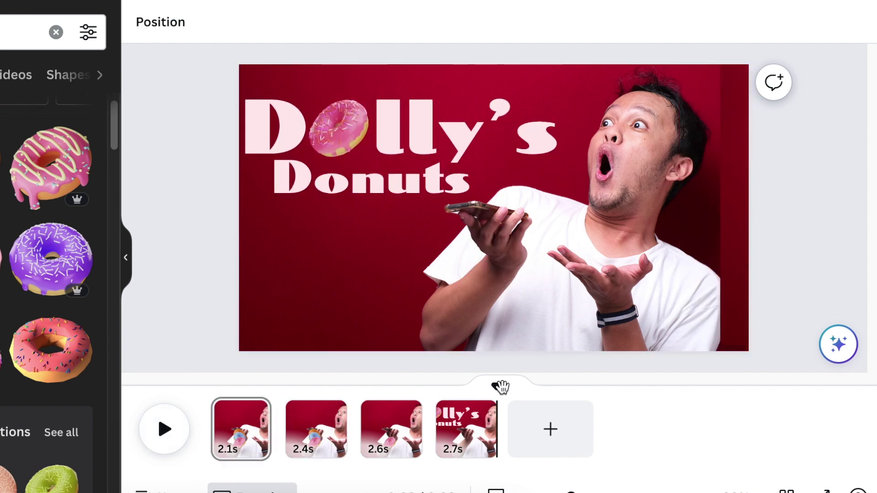
click(170, 439)
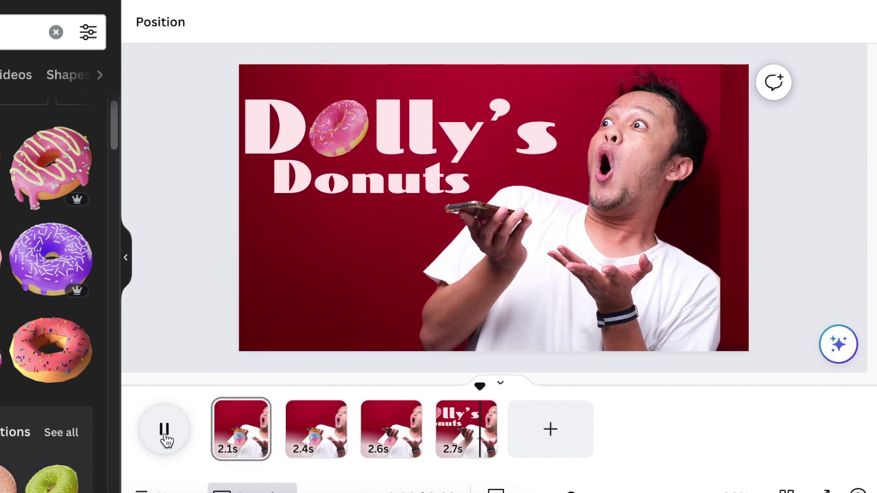
click(735, 238)
Step: Slide the extra man photo left onto page 4 and apply BG Remover to it
drag(715, 246, 480, 241)
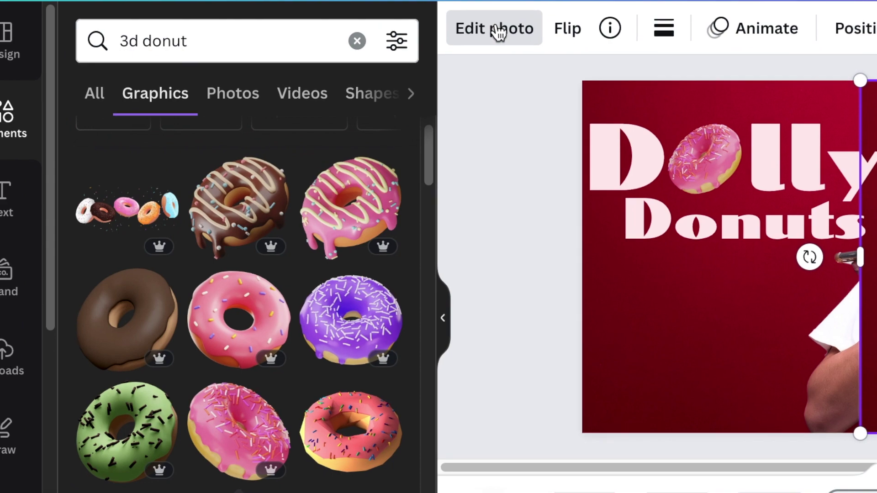
click(441, 28)
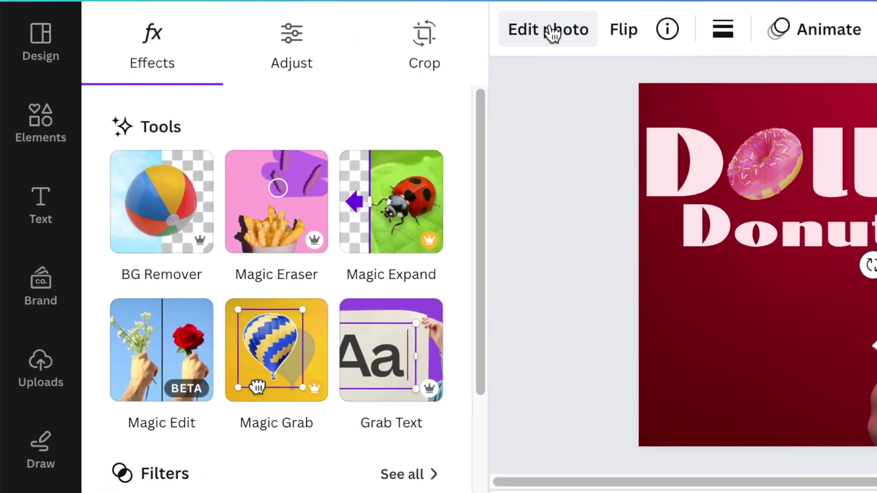
click(161, 212)
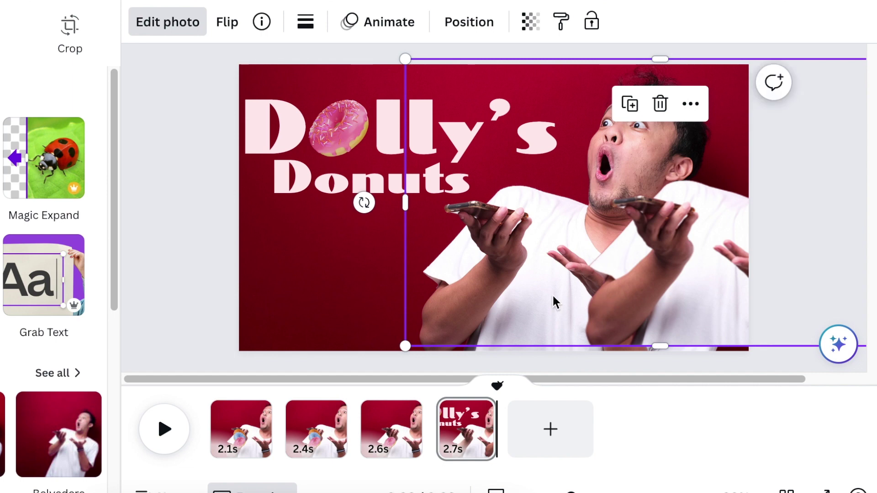
Step: Realign the cut-out man, then crop a page-1 photo copy to a small patch over hand and phone
drag(530, 296, 504, 295)
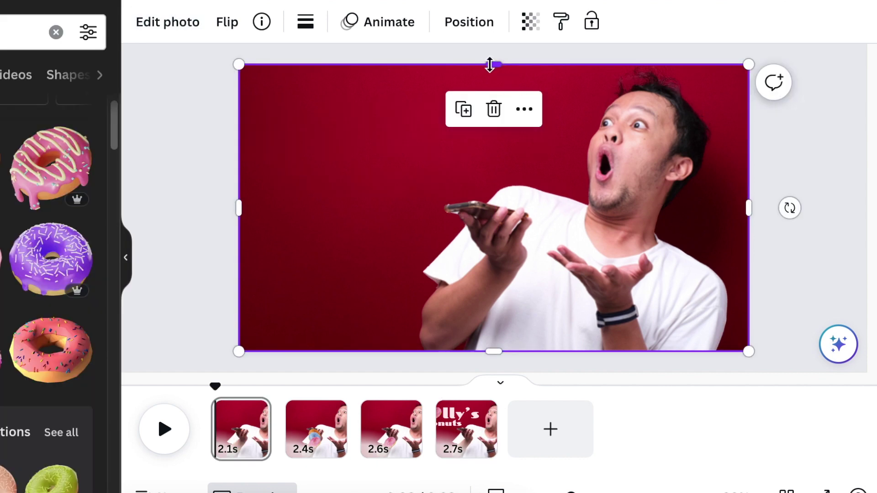
drag(490, 65, 494, 205)
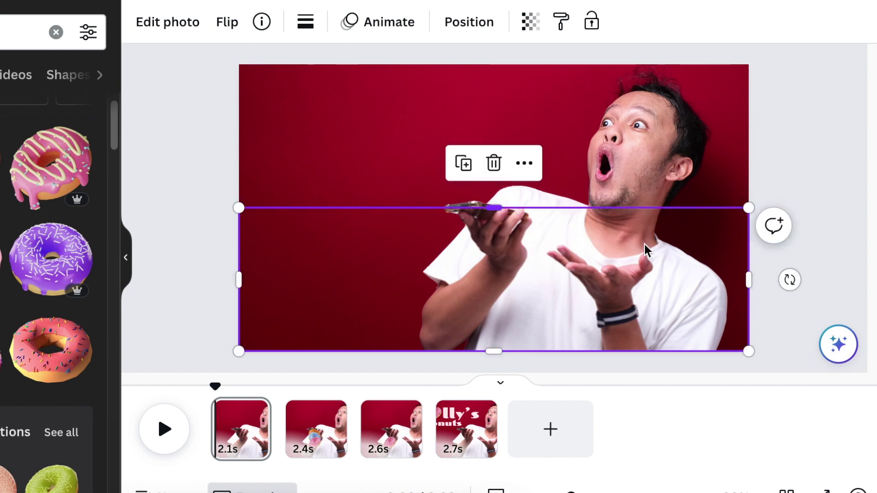
drag(748, 280, 540, 260)
drag(239, 280, 411, 297)
drag(480, 352, 482, 267)
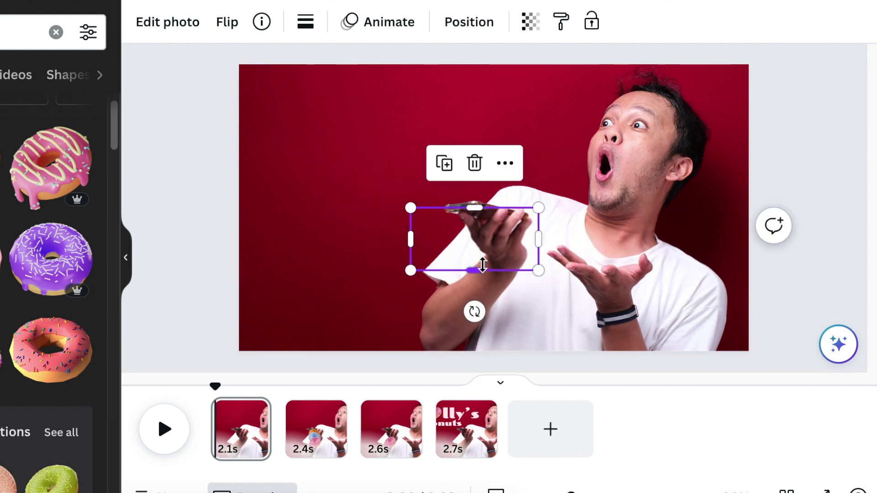
mouse_move(215, 386)
mouse_down()
mouse_move(207, 385)
mouse_move(224, 388)
mouse_move(210, 386)
mouse_up()
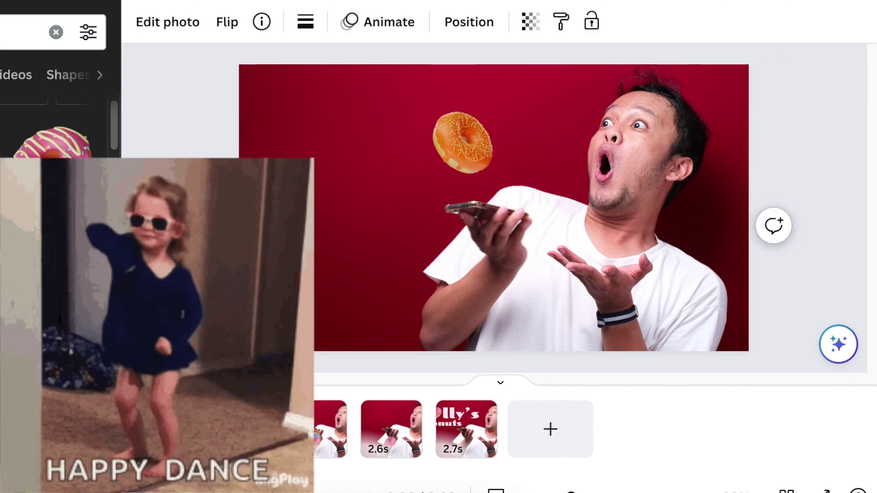
click(476, 252)
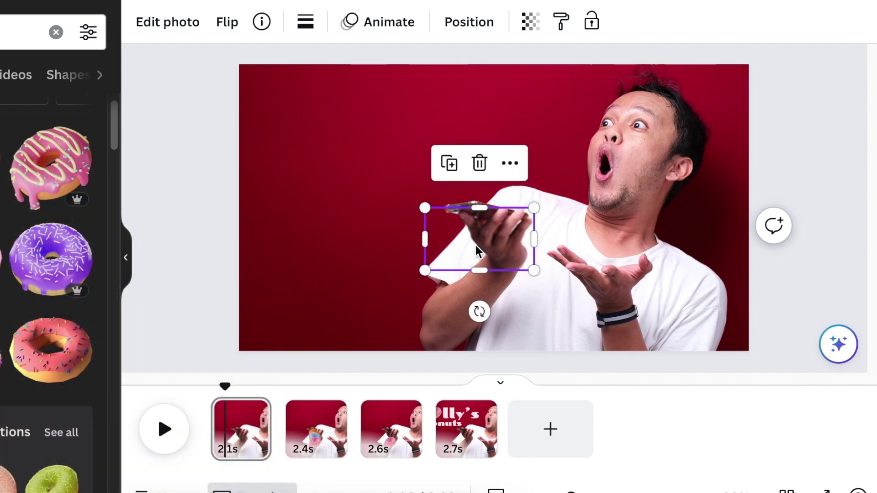
Step: Paste the hand patch onto page 2 and stretch it taller to hide the donut
click(331, 429)
click(337, 254)
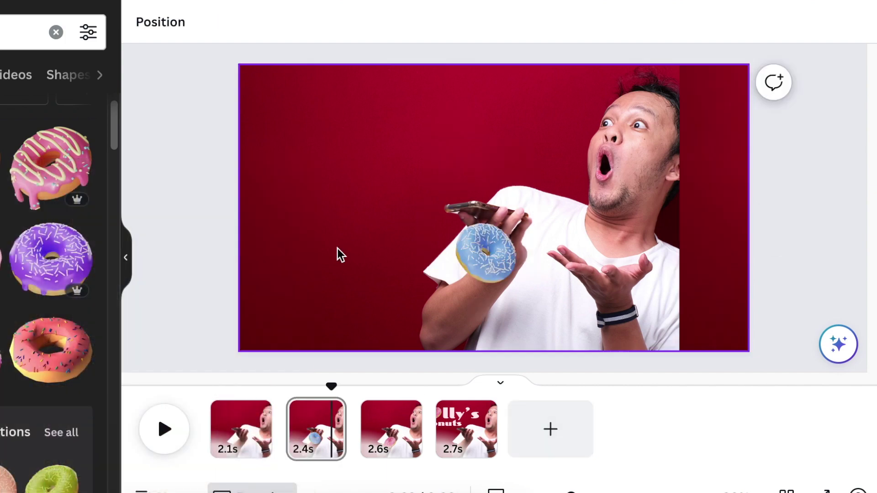
key(Tab)
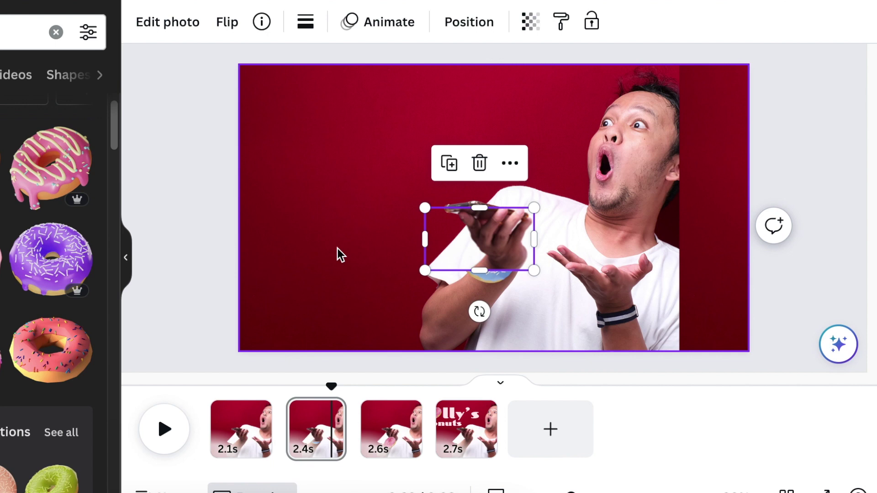
drag(479, 271, 477, 292)
click(395, 280)
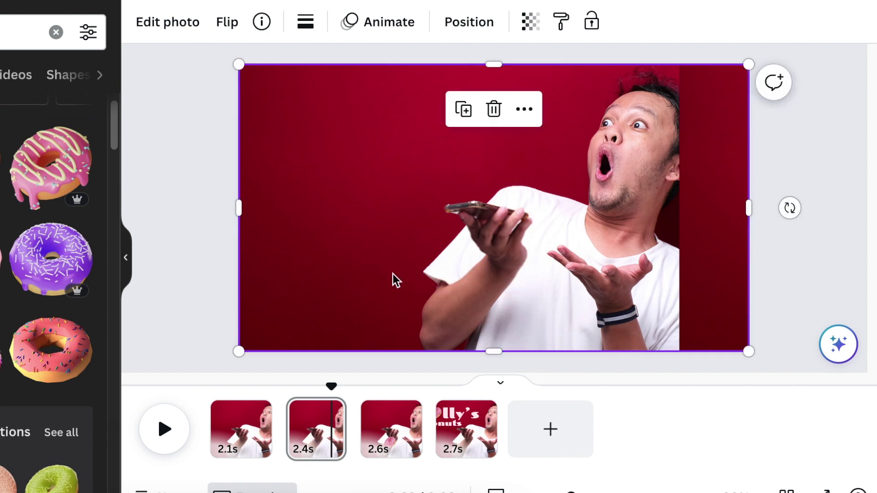
Step: Paste the hand patch onto page 3 so its donut is hidden too
click(395, 429)
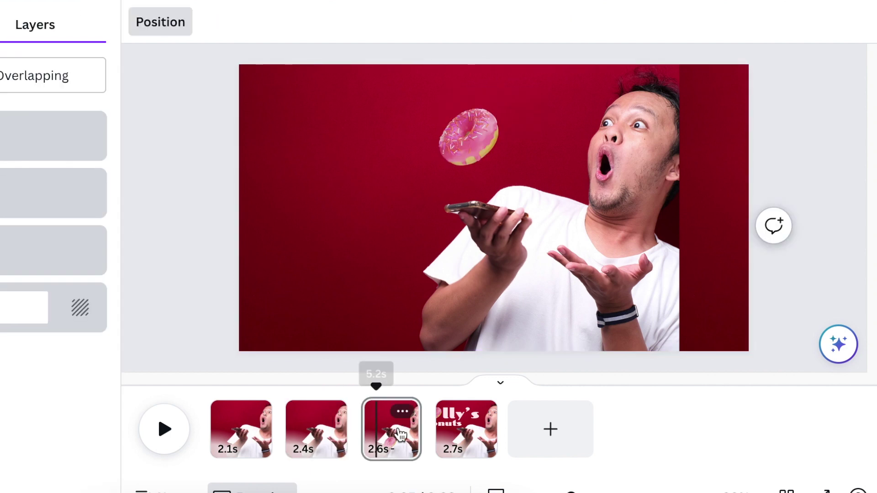
click(443, 232)
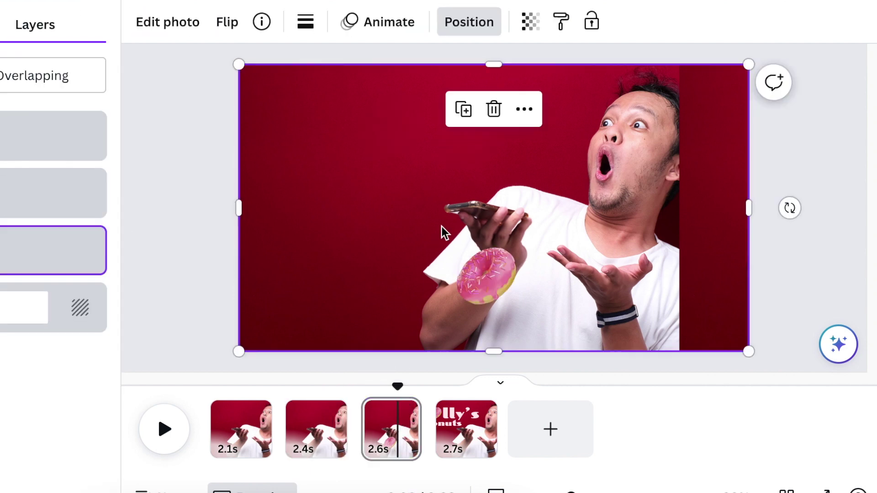
key(ctrl+v)
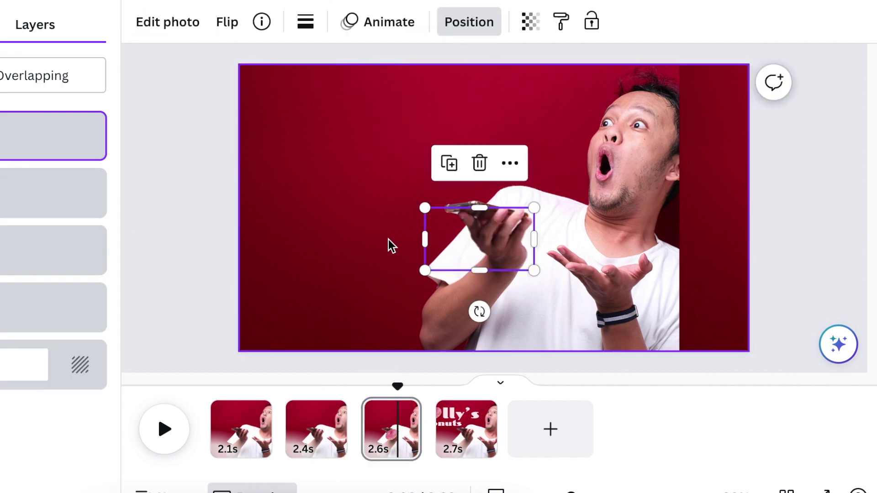
click(324, 239)
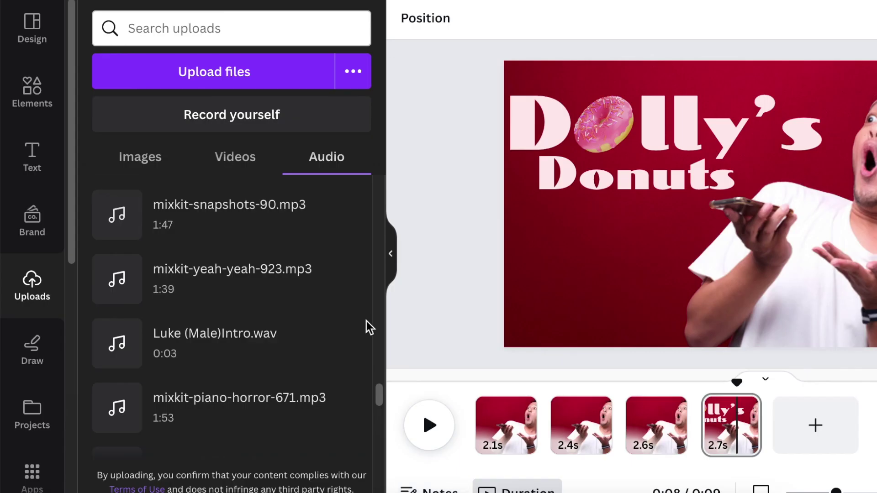
scroll(368, 328, up, 10)
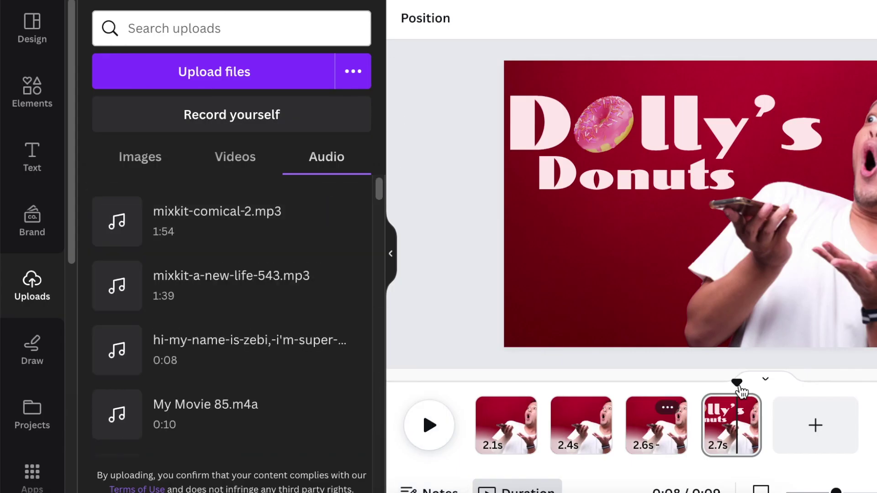
Step: Add mixkit-comical-2.mp3 as the video's music and play the 9.9 s video with it
click(205, 231)
click(425, 409)
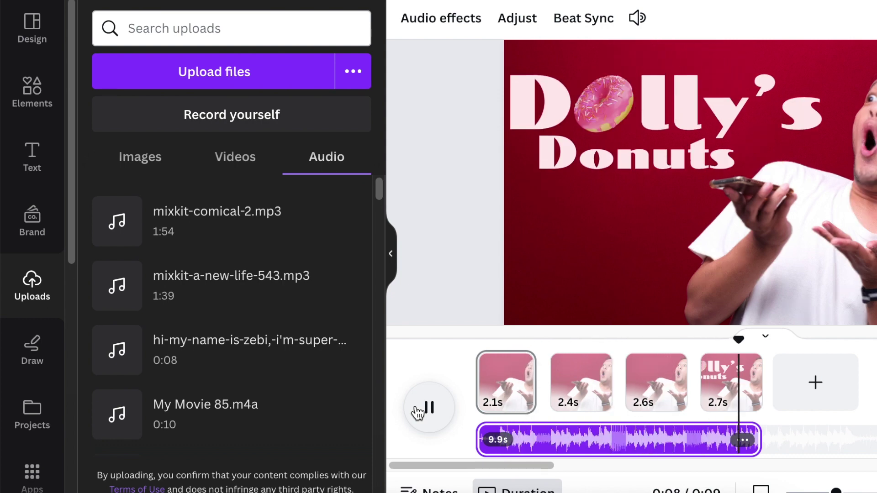
click(744, 441)
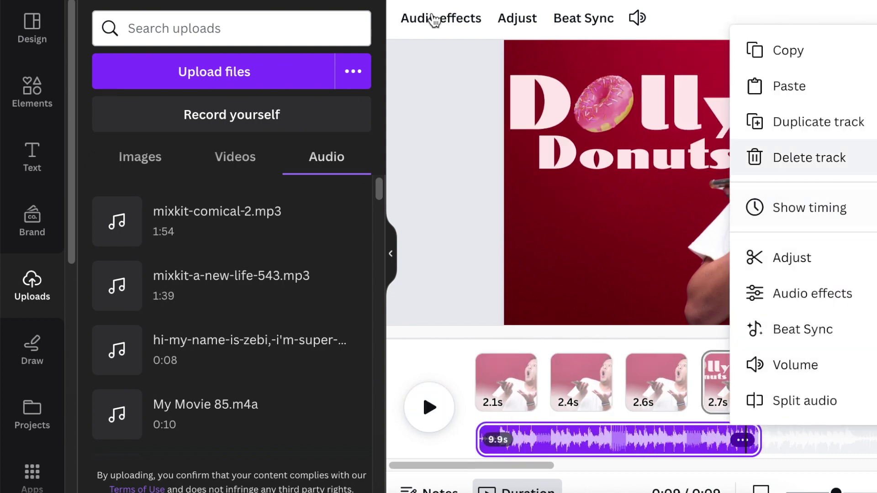
Step: Give the music track a 1.0 s fade-out with no fade-in, then play the video to review
click(441, 18)
click(441, 19)
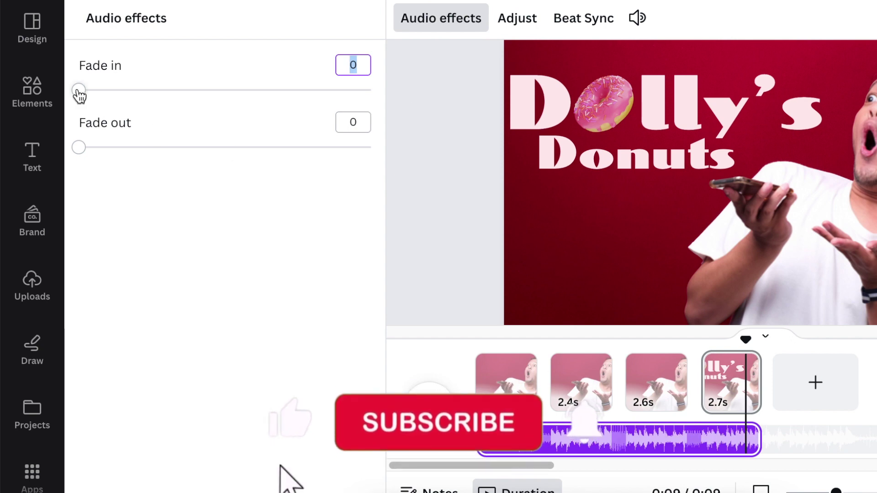
click(79, 148)
click(353, 122)
text(3)
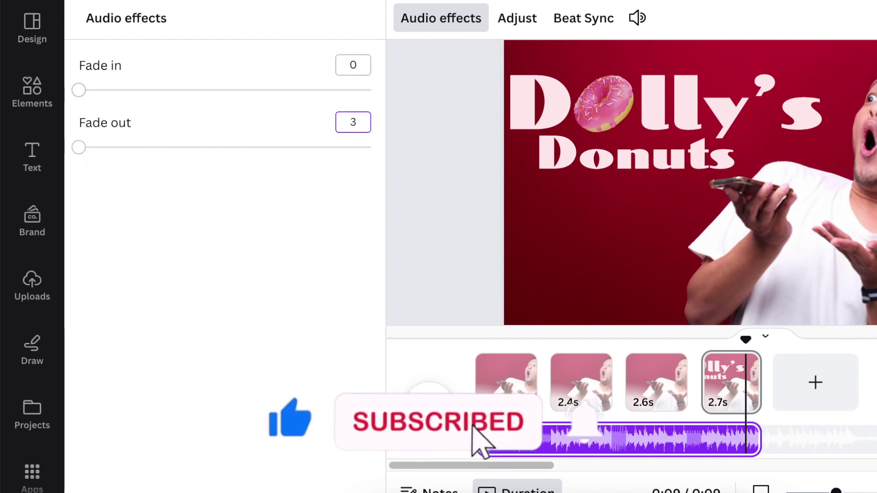
click(429, 408)
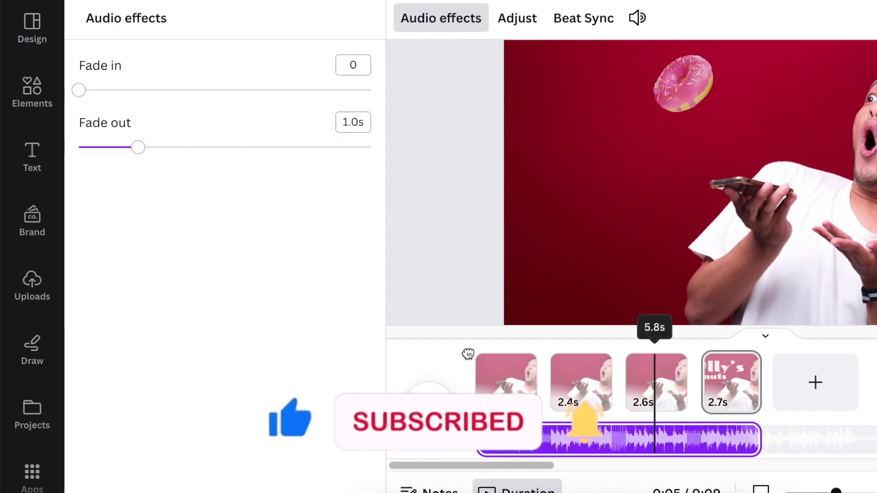